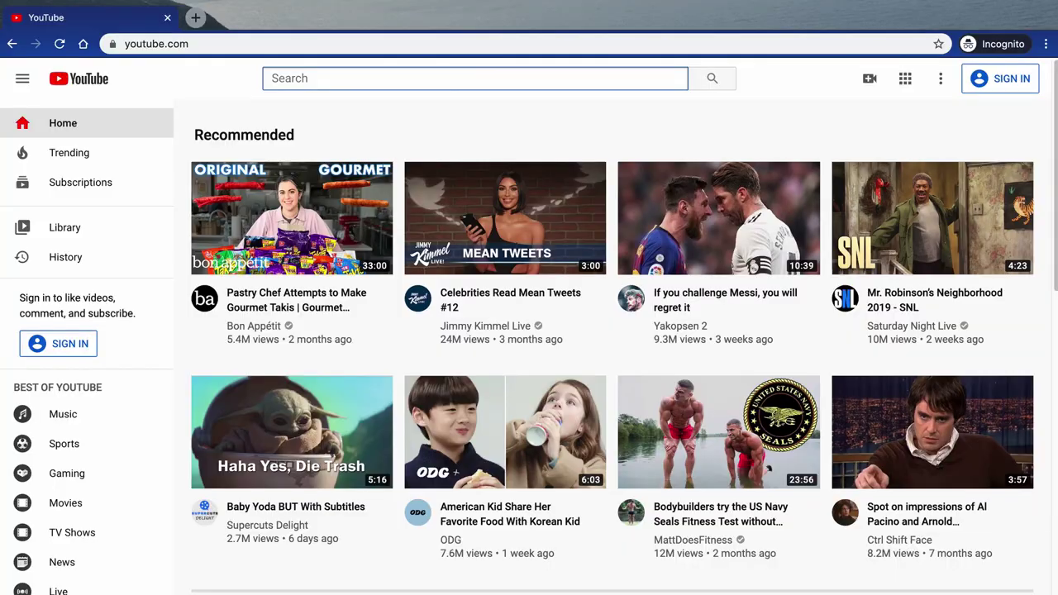
{"action": "type", "text": "how t"}
{"action": "type", "text": "o use"}
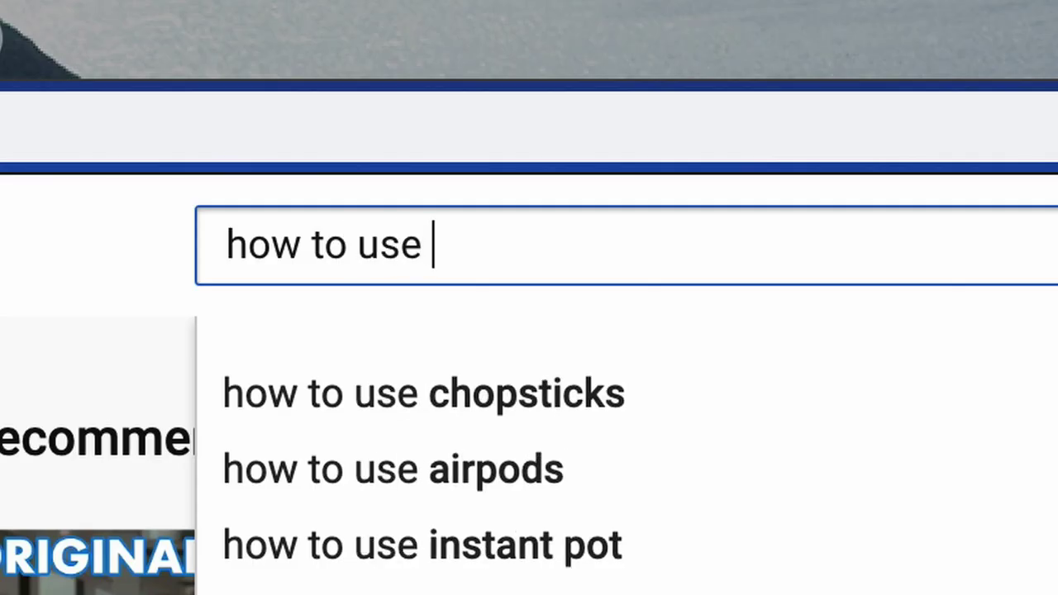
{"action": "type", "text": " solidworks"}
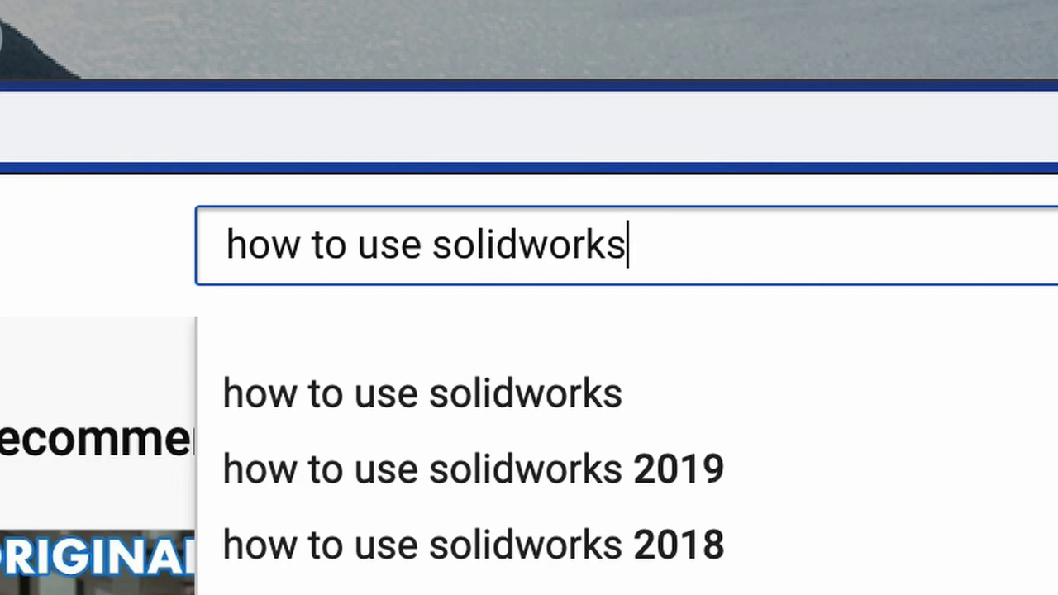
Step: Run the YouTube search for 'how to use solidworks' tutorials
{"action": "key", "text": "Return"}
{"action": "scroll", "coordinate": [335, 240], "scroll_direction": "down", "scroll_amount": 5}
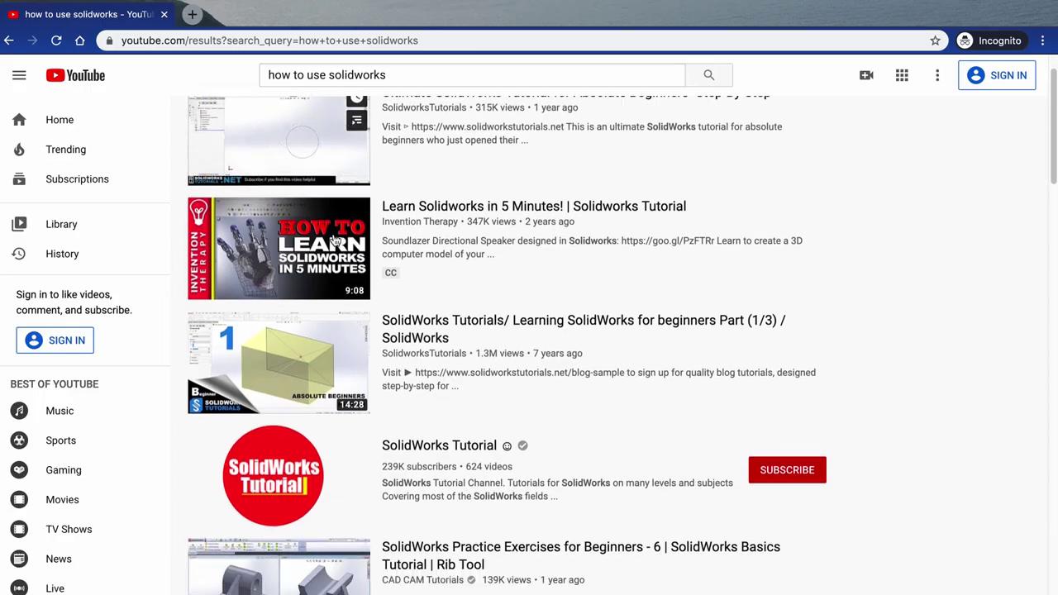
{"action": "scroll", "coordinate": [335, 241], "scroll_direction": "down", "scroll_amount": 3}
{"action": "scroll", "coordinate": [335, 241], "scroll_direction": "down", "scroll_amount": 3}
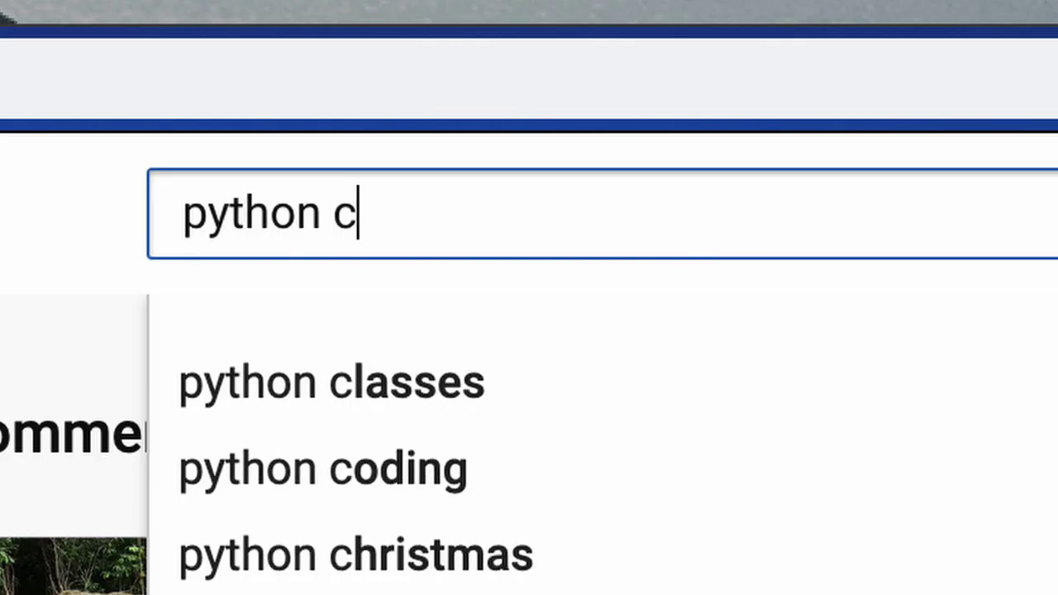
{"action": "type", "text": "rashcours"}
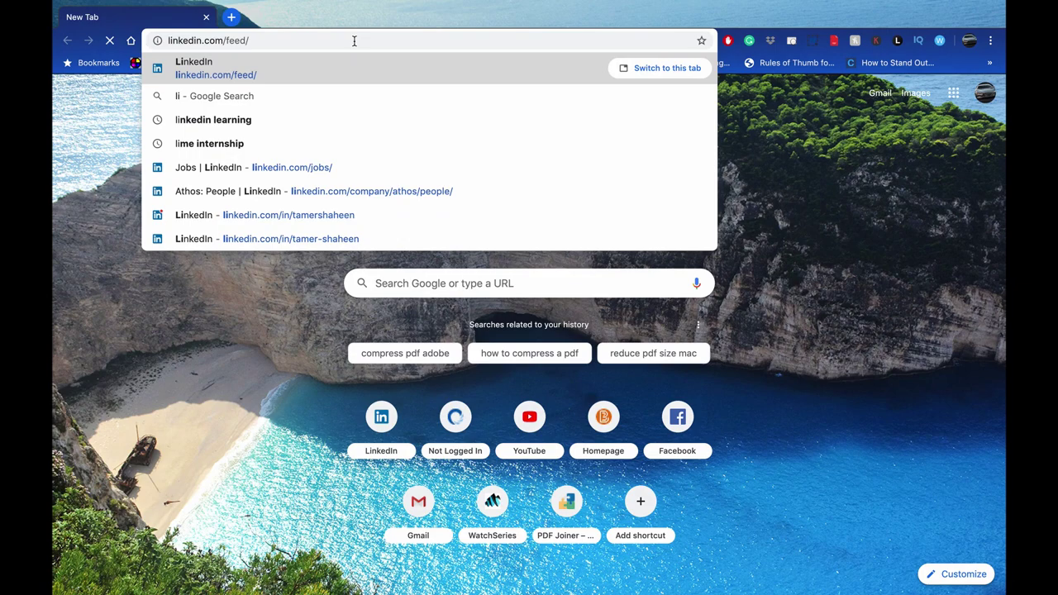
Step: Search LinkedIn jobs for mechanical engineer roles in California, filtered to Internship experience level
{"action": "key", "text": "Return"}
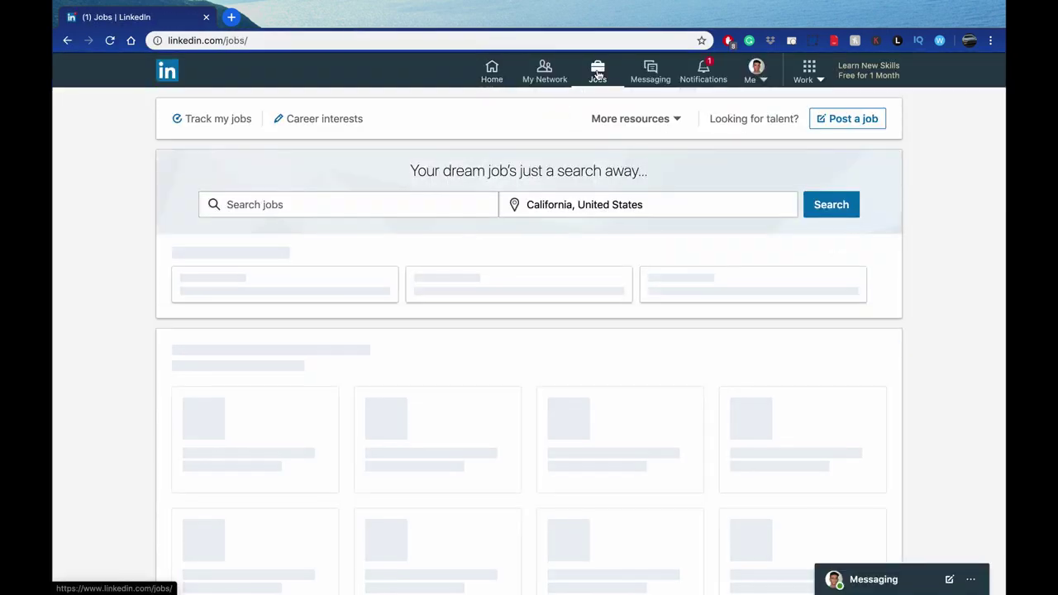
{"action": "type", "text": "mechanical engineer"}
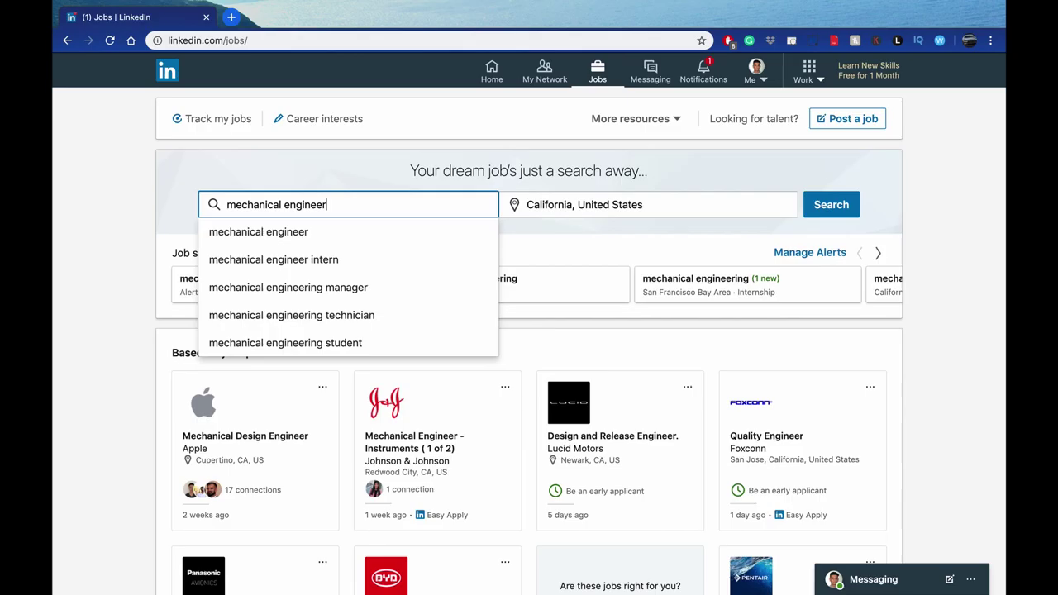
{"action": "left_click", "coordinate": [528, 201]}
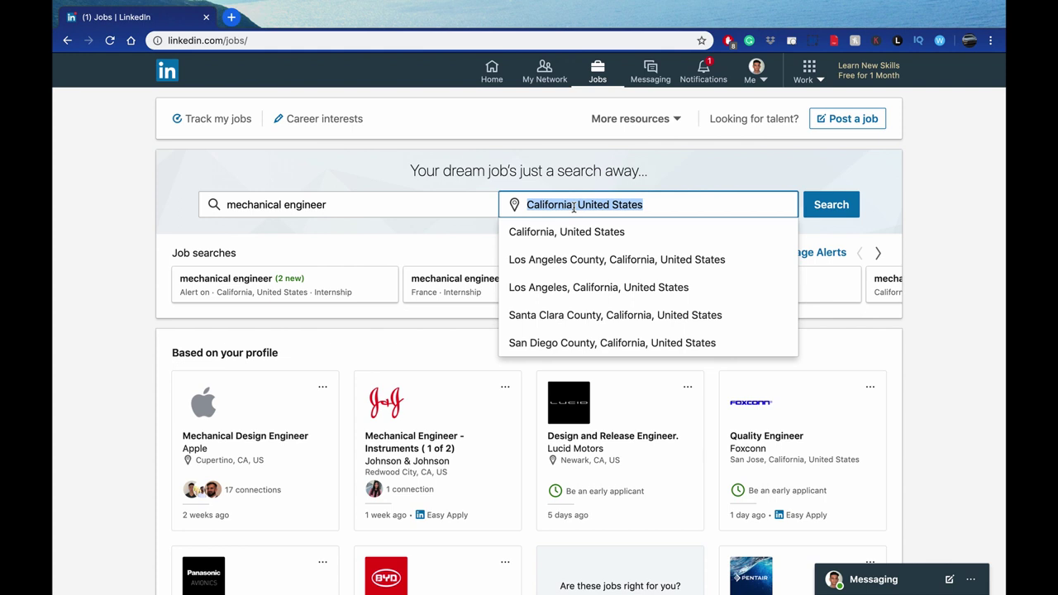
{"action": "left_click", "coordinate": [577, 233]}
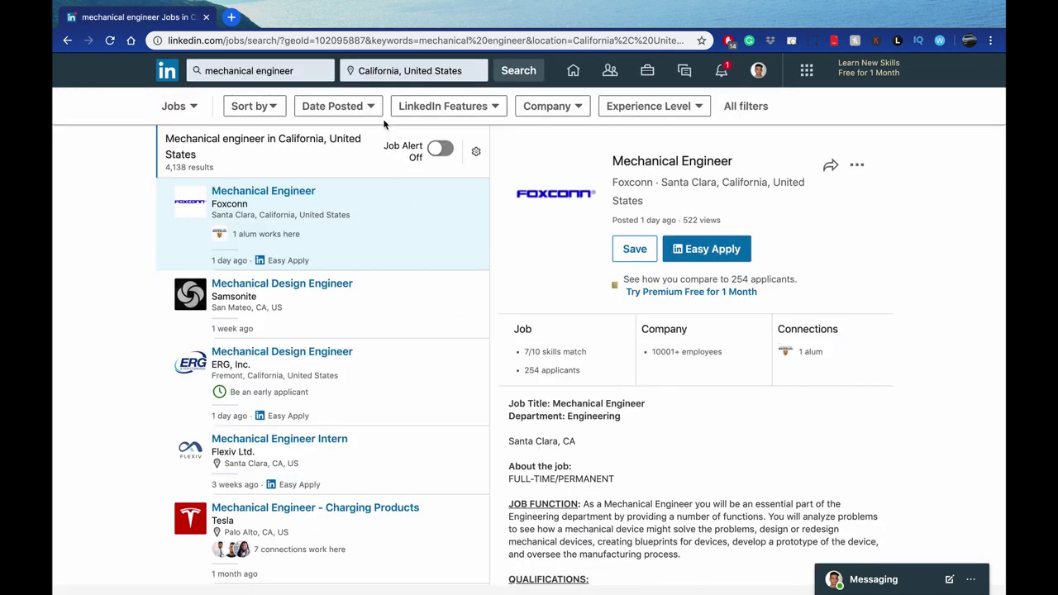
{"action": "left_click", "coordinate": [622, 112]}
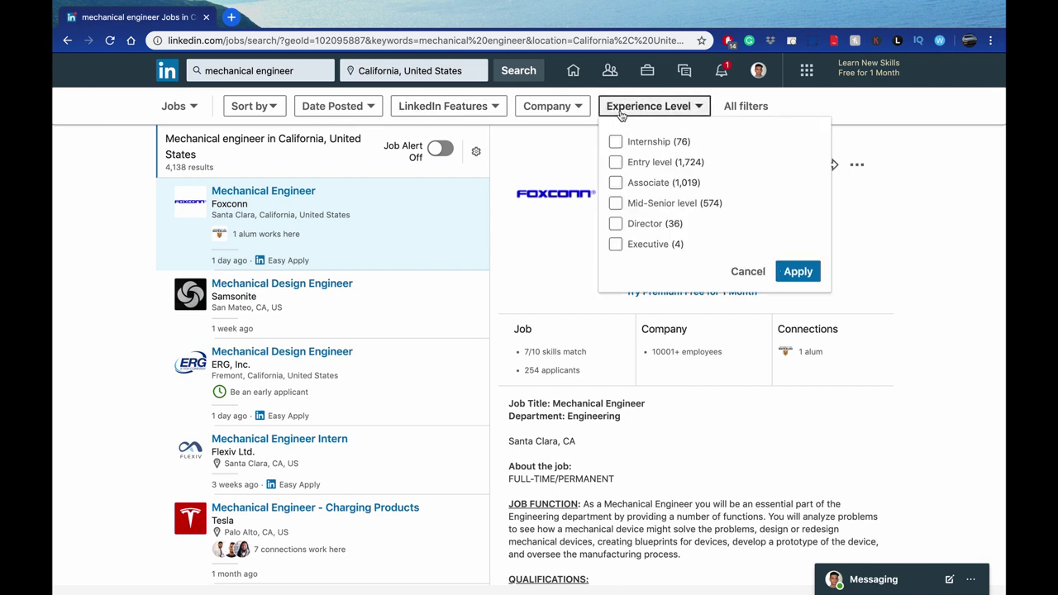
{"action": "left_click", "coordinate": [798, 272]}
{"action": "left_click", "coordinate": [419, 107]}
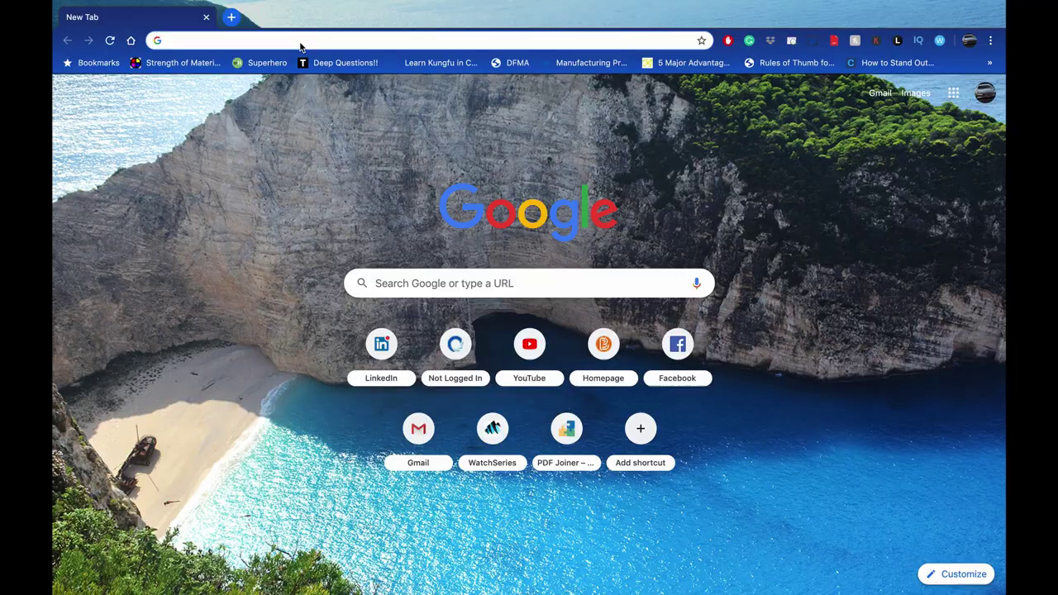
{"action": "type", "text": "form"}
Step: Search 'formlabs careers' and open the Raleigh-Durham Mechanical Engineering Intern posting on the Formlabs site
{"action": "key", "text": "Return"}
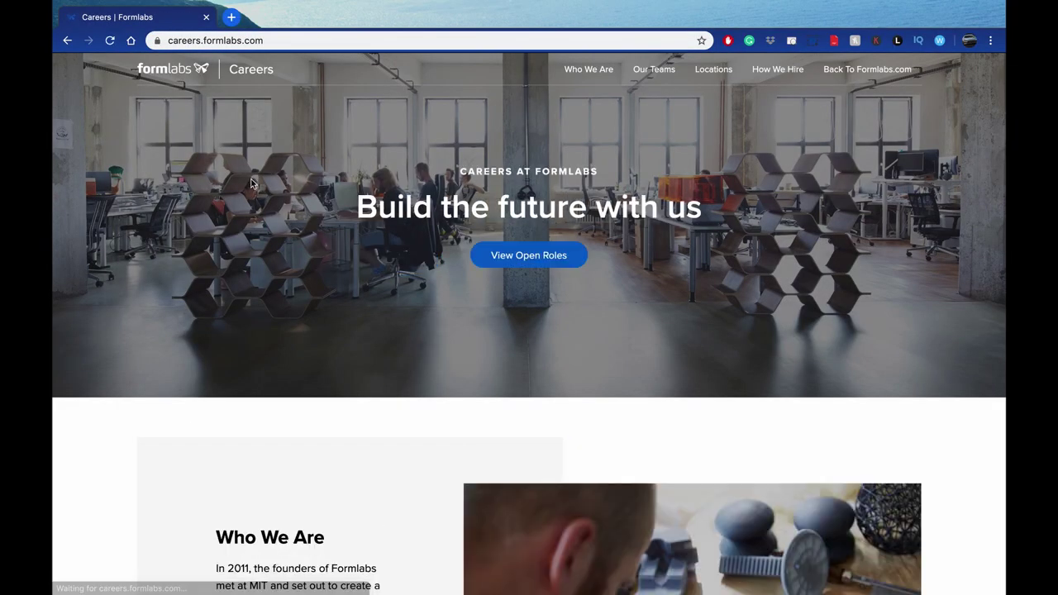
{"action": "left_click", "coordinate": [488, 252]}
{"action": "scroll", "coordinate": [470, 462], "scroll_direction": "down", "scroll_amount": 1}
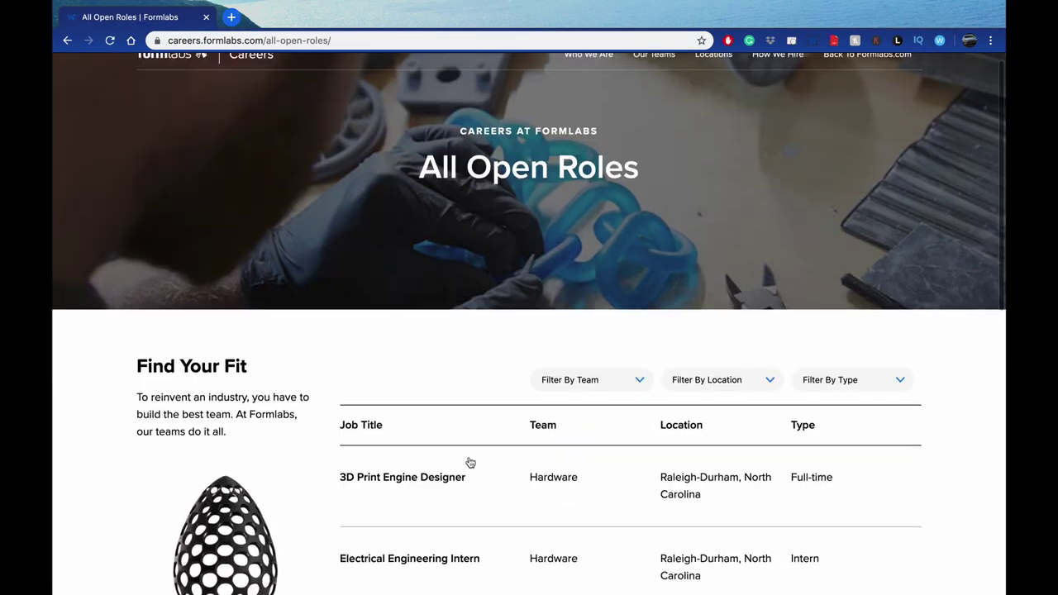
{"action": "scroll", "coordinate": [985, 441], "scroll_direction": "down", "scroll_amount": 3}
{"action": "scroll", "coordinate": [984, 441], "scroll_direction": "down", "scroll_amount": 5}
{"action": "scroll", "coordinate": [765, 349], "scroll_direction": "down", "scroll_amount": 5}
{"action": "scroll", "coordinate": [534, 321], "scroll_direction": "down", "scroll_amount": 3}
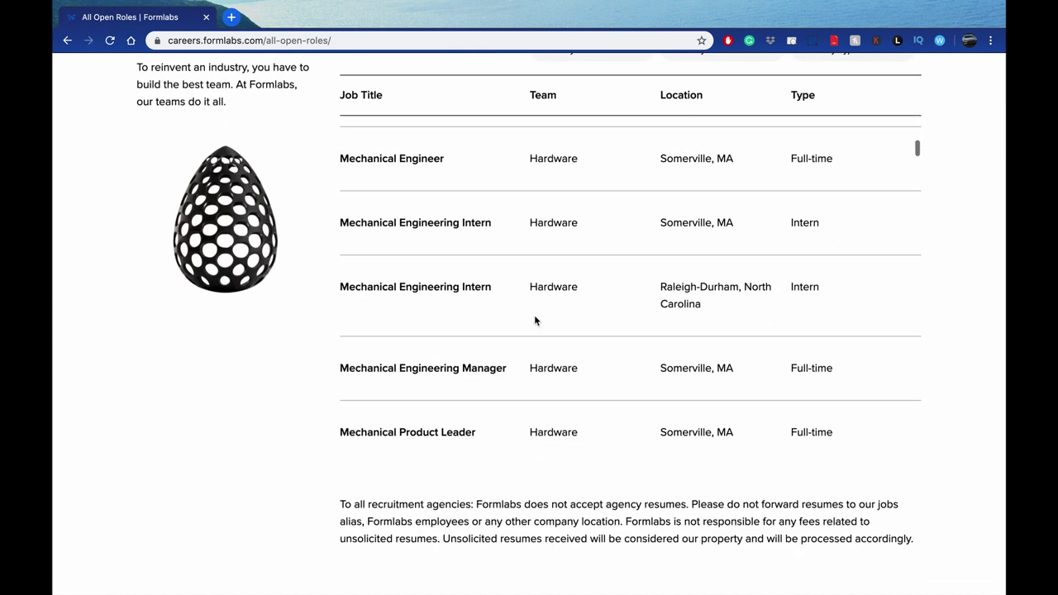
{"action": "left_click", "coordinate": [454, 287]}
{"action": "scroll", "coordinate": [438, 330], "scroll_direction": "down", "scroll_amount": 10}
{"action": "scroll", "coordinate": [421, 346], "scroll_direction": "down", "scroll_amount": 8}
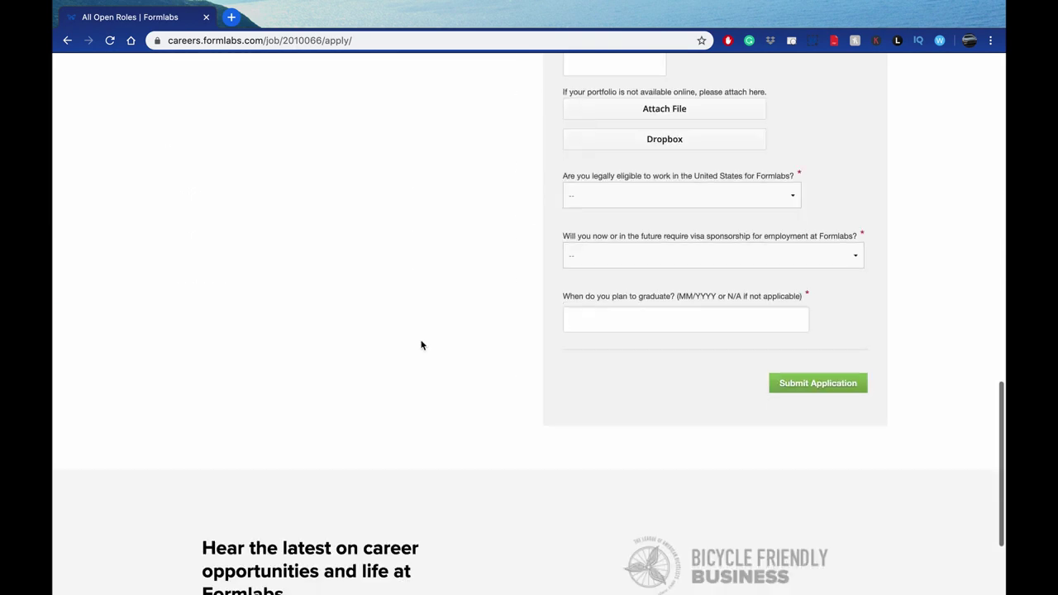